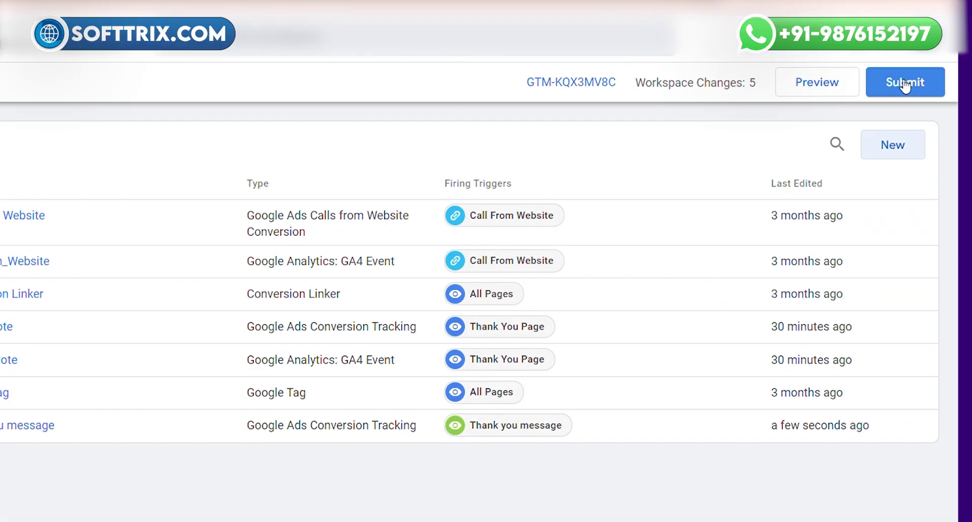
Step: Begin submitting the GTM workspace containing the Thank you message tag, then return to Google Ads campaigns
left_click(904, 84)
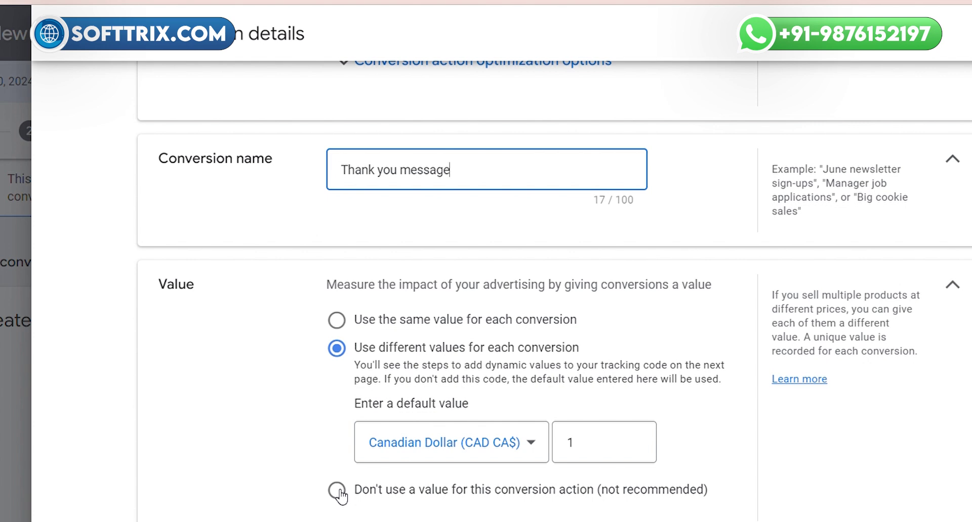
left_click(337, 490)
scroll(335, 380, "down", 3)
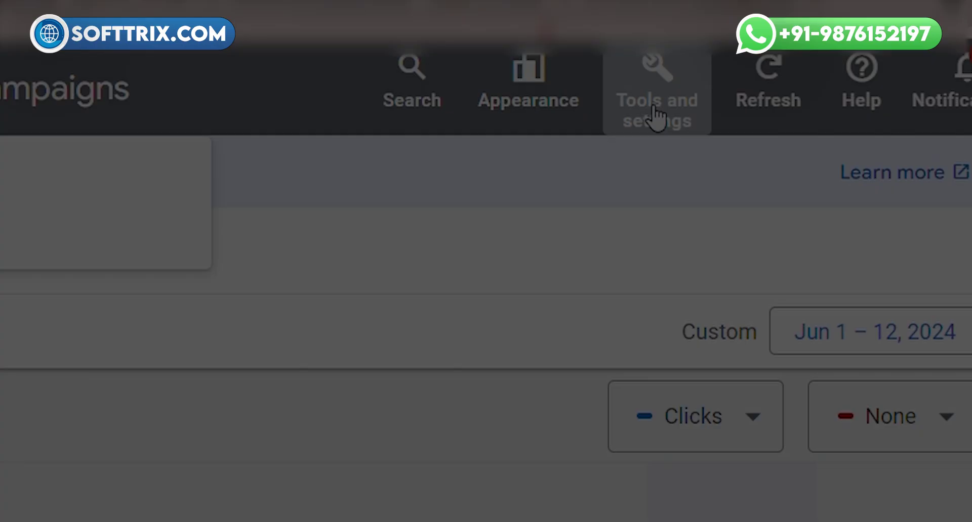
Step: Start a new Website conversion action under Conversions, scan the domain, and choose manual setup
left_click(654, 88)
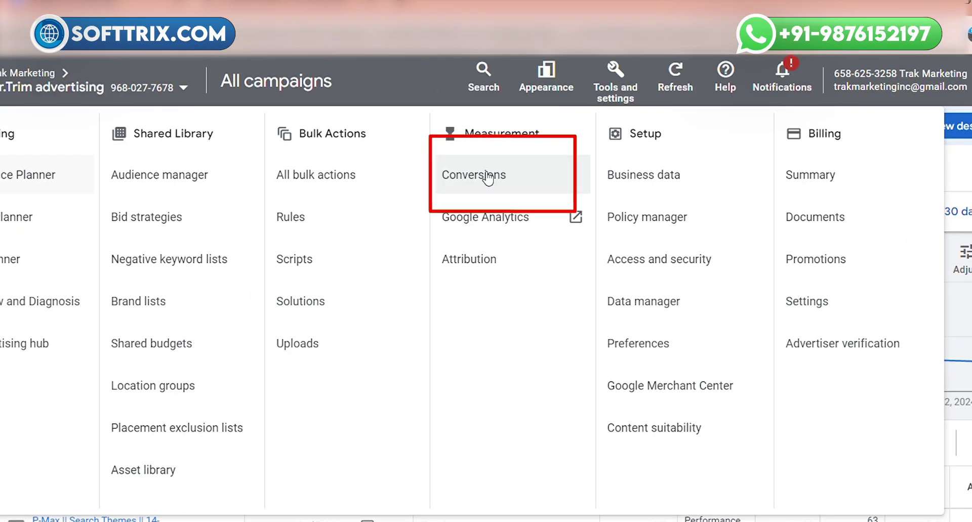
left_click(487, 178)
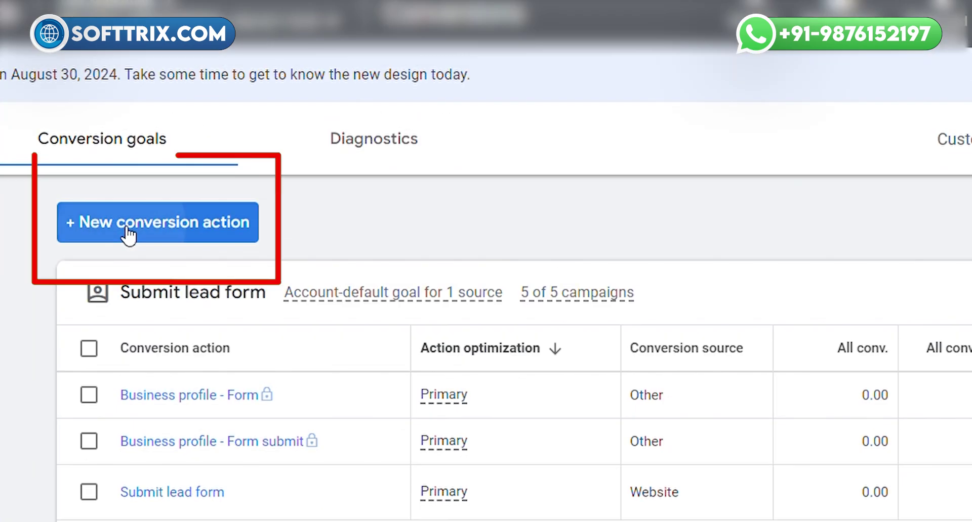
left_click(202, 197)
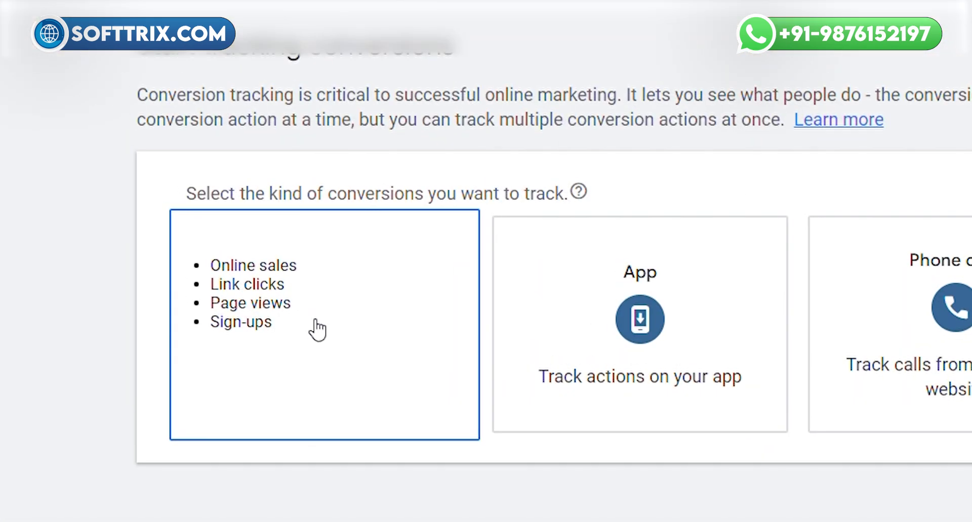
left_click(317, 330)
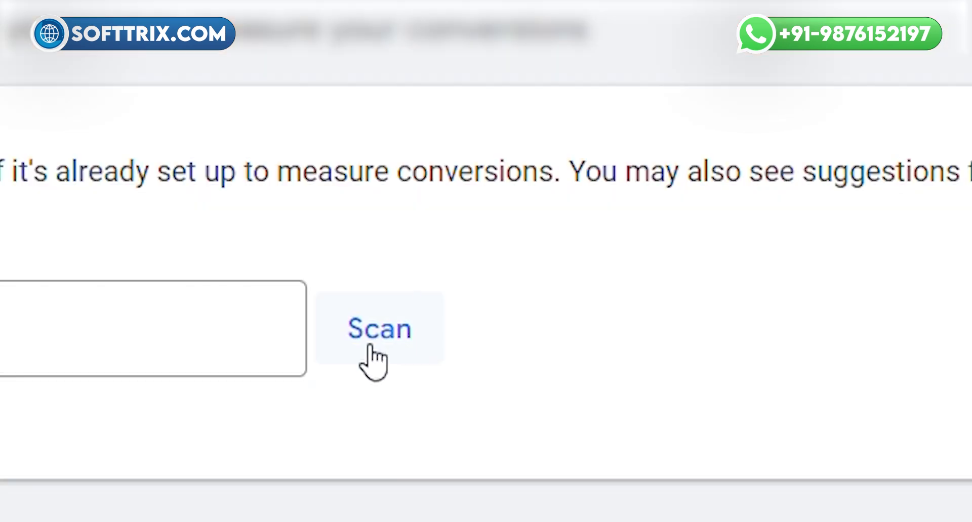
left_click(431, 298)
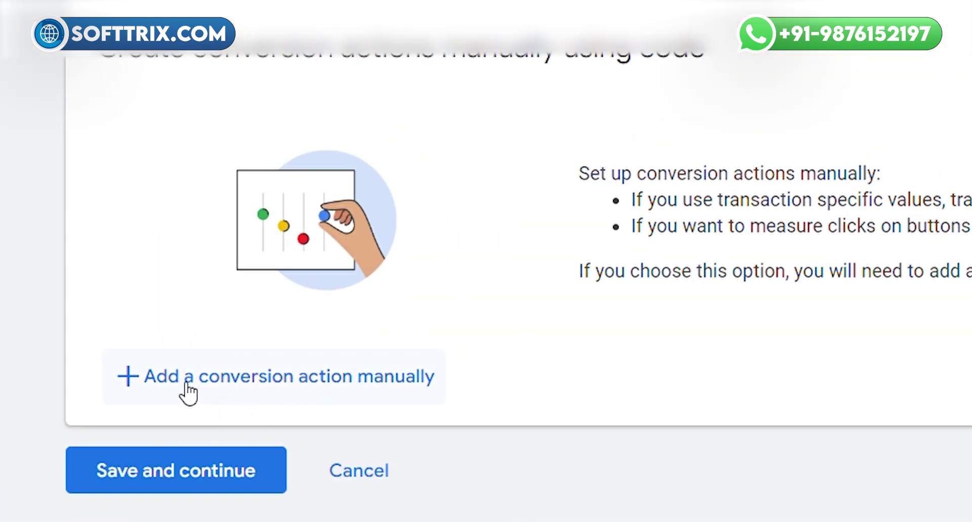
left_click(183, 379)
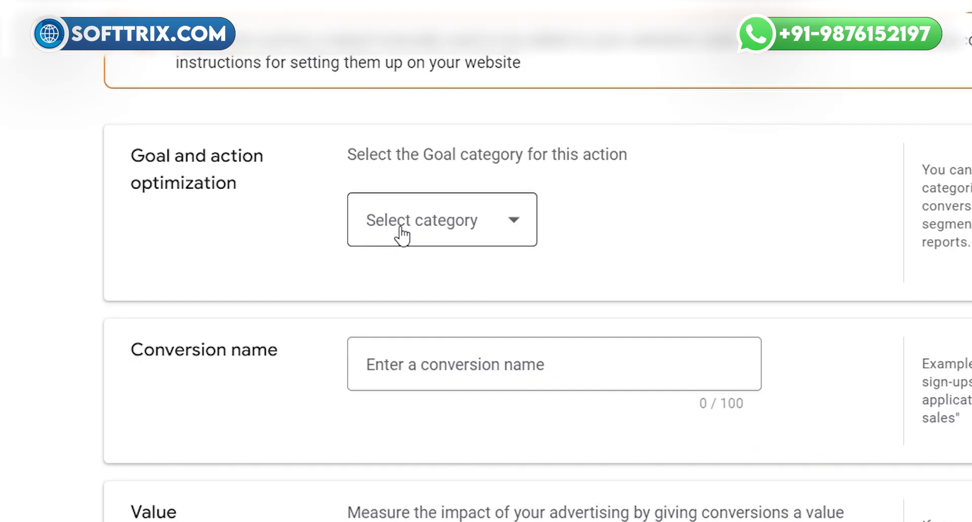
Step: Create the 'Thank you message' Submit lead form conversion with no value, counting One, and save
left_click(402, 234)
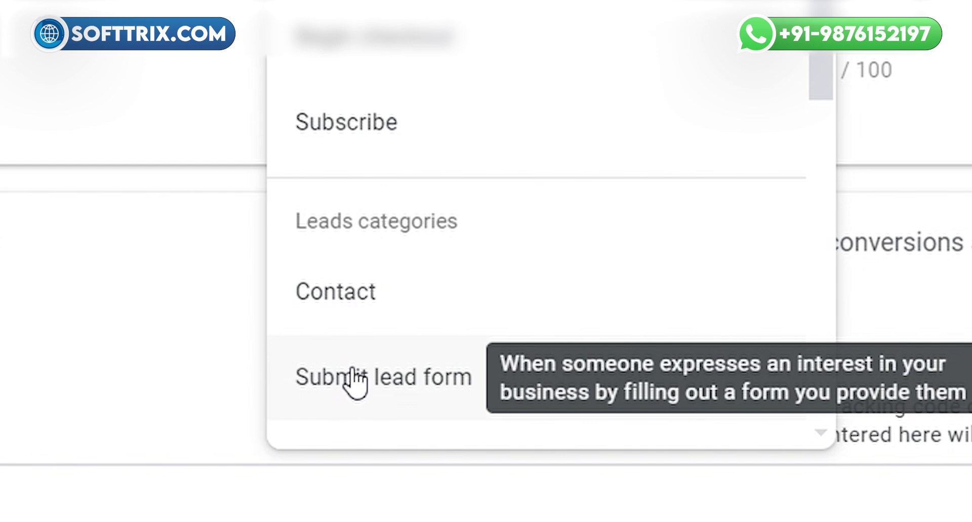
left_click(356, 384)
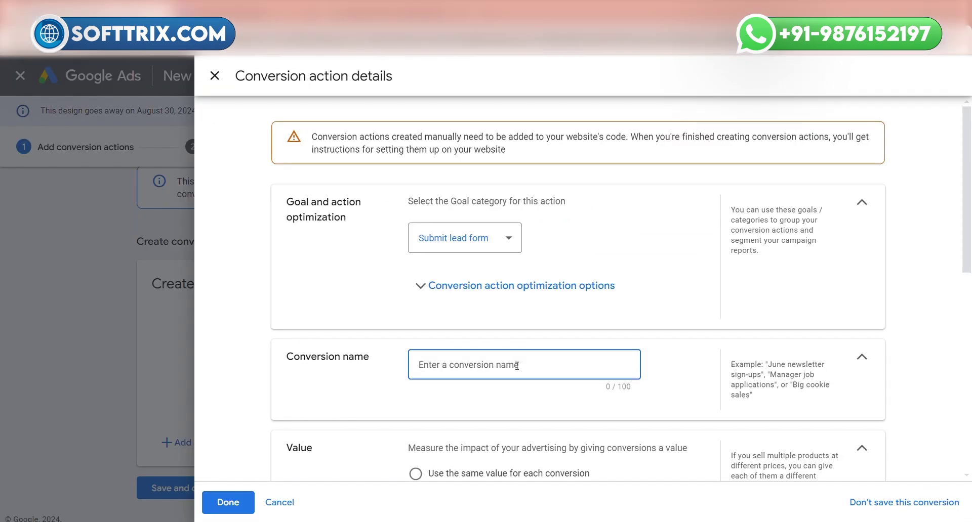
type("Thank you message")
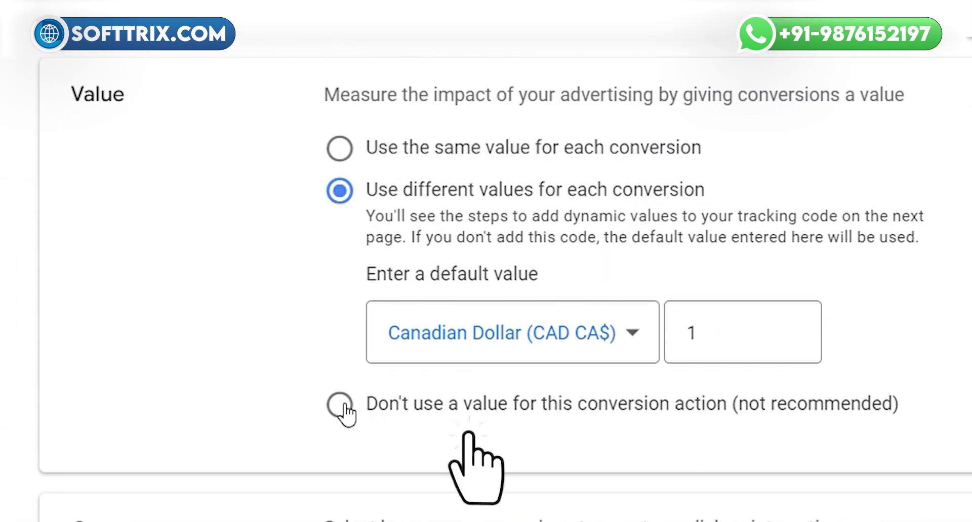
left_click(417, 409)
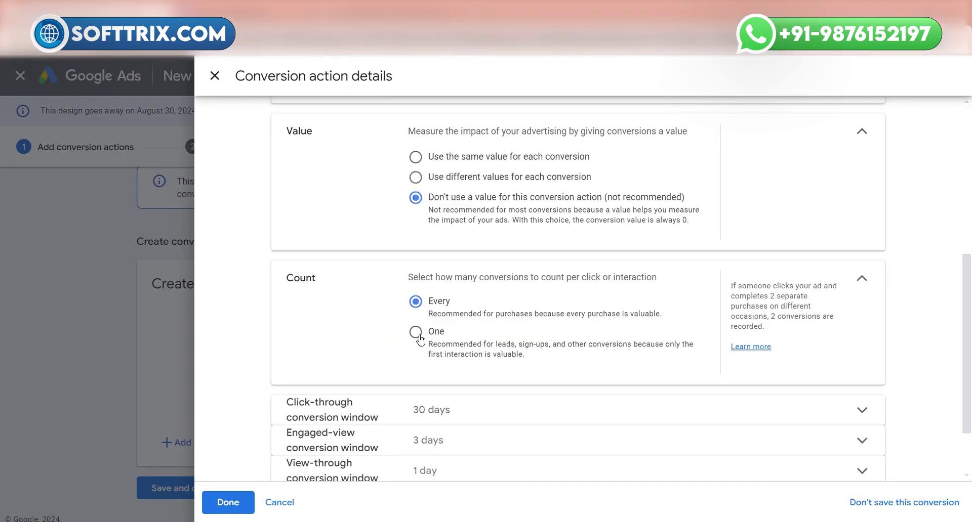
scroll(339, 511, "down", 2)
left_click(339, 512)
left_click(238, 502)
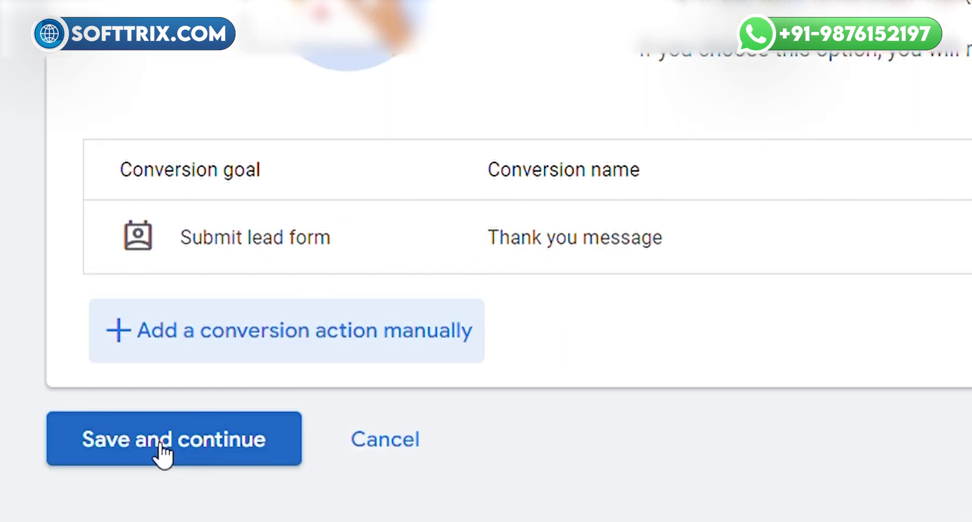
left_click(185, 485)
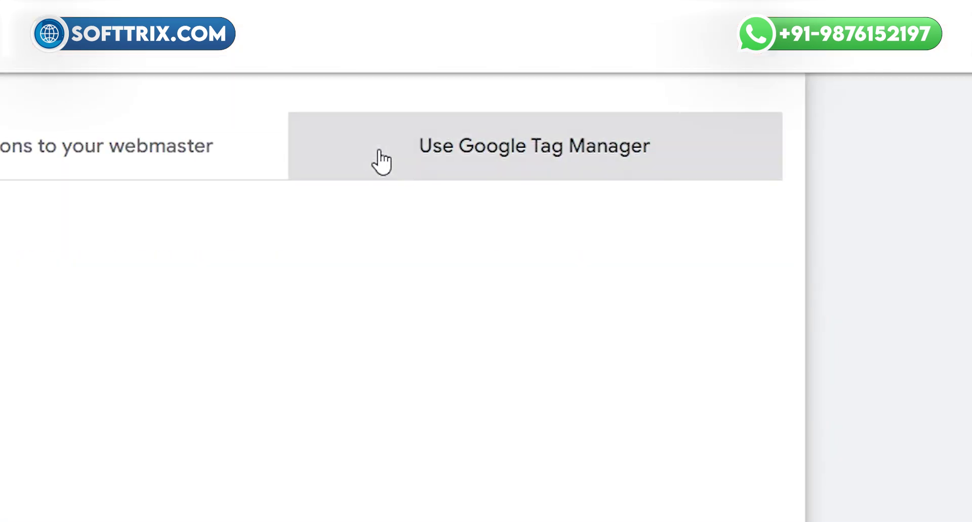
Step: Show the Use Google Tag Manager instructions with the Conversion ID and conversion label
left_click(630, 208)
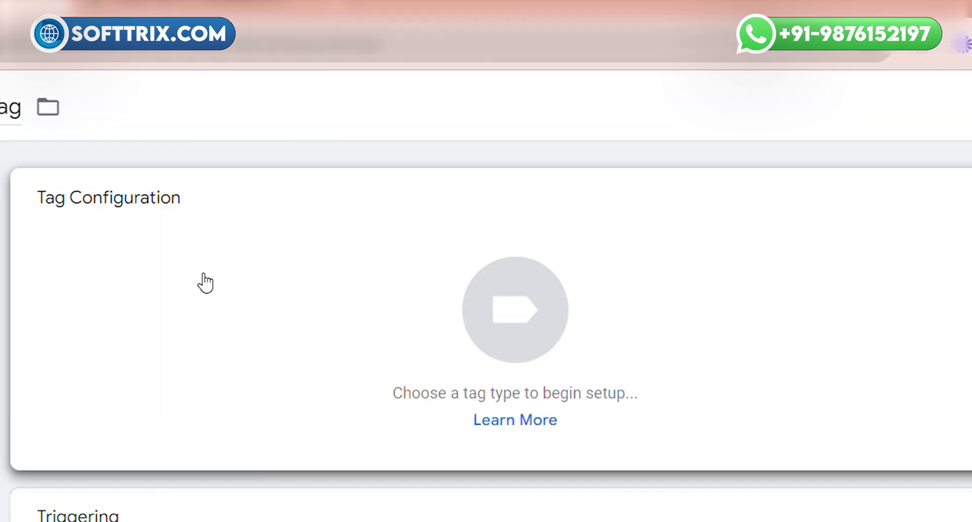
Step: Make the new tag a Google Ads Conversion Tracking tag
left_click(408, 176)
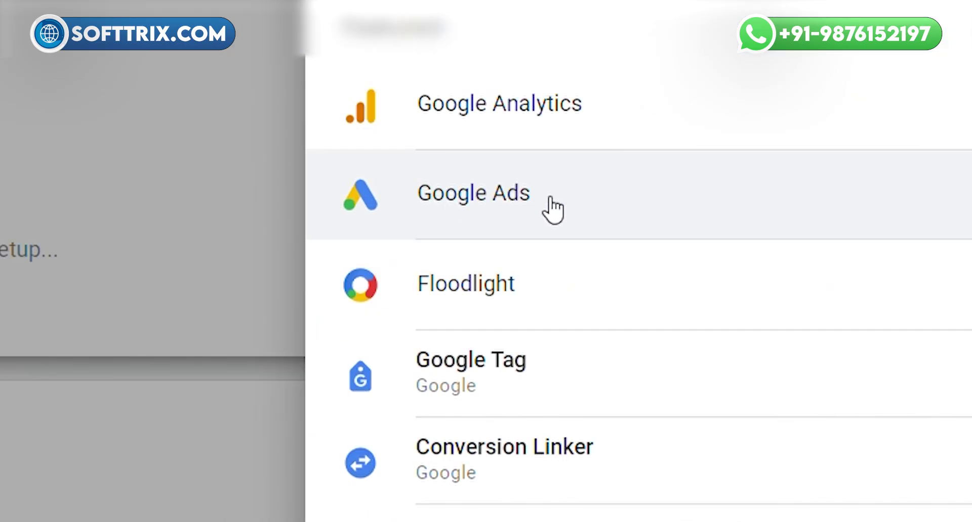
left_click(494, 264)
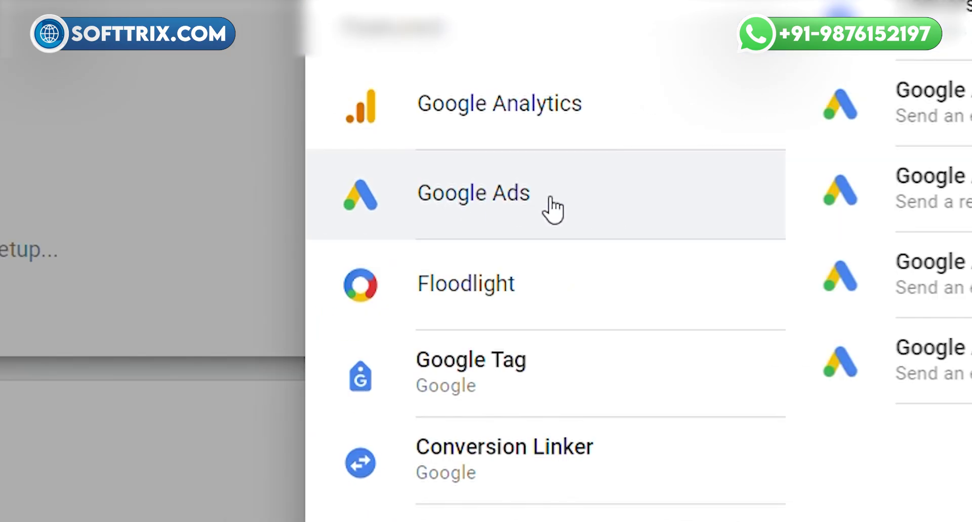
left_click(506, 235)
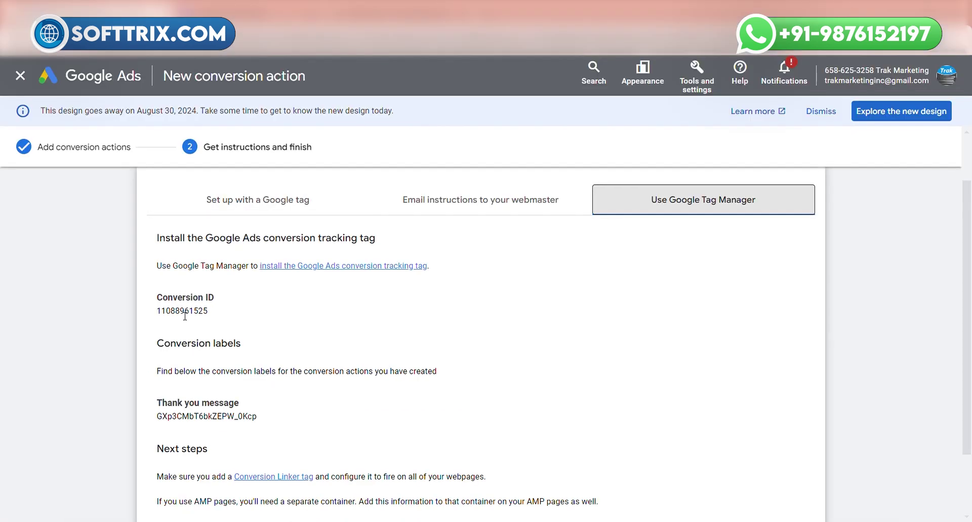
Step: Copy the Conversion ID and Conversion Label from Google Ads into the tag's fields
double_click(185, 312)
key("ctrl+c")
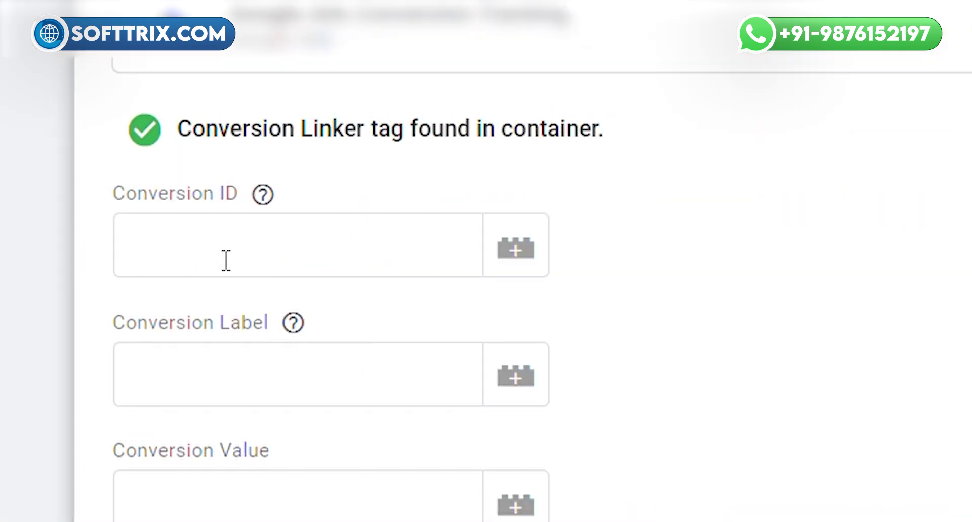
left_click(247, 253)
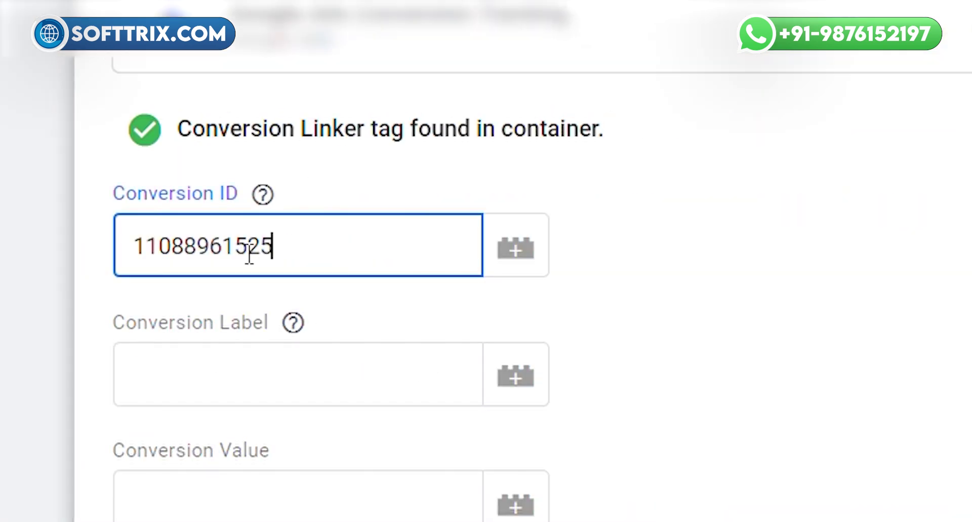
key("ctrl+v")
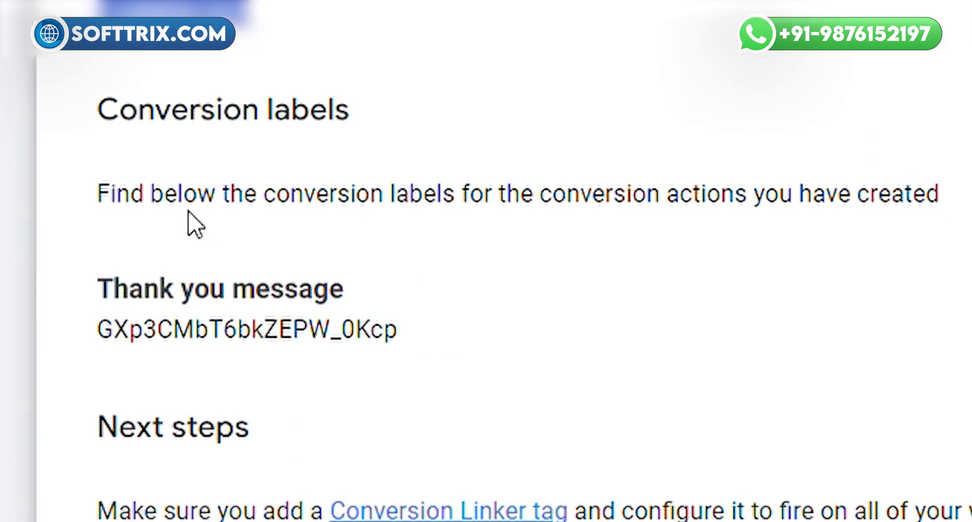
double_click(178, 321)
key("ctrl+c")
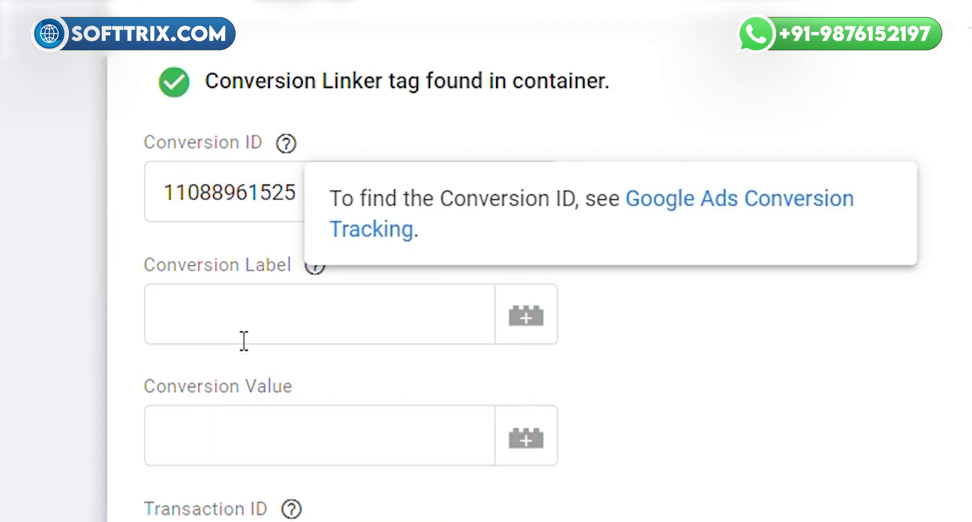
left_click(244, 340)
key("ctrl+v")
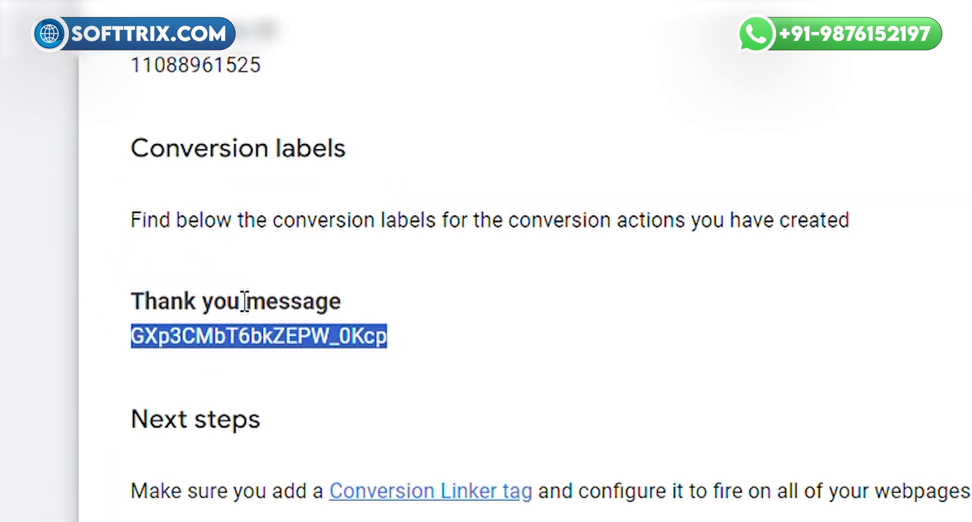
double_click(238, 298)
left_click(241, 300)
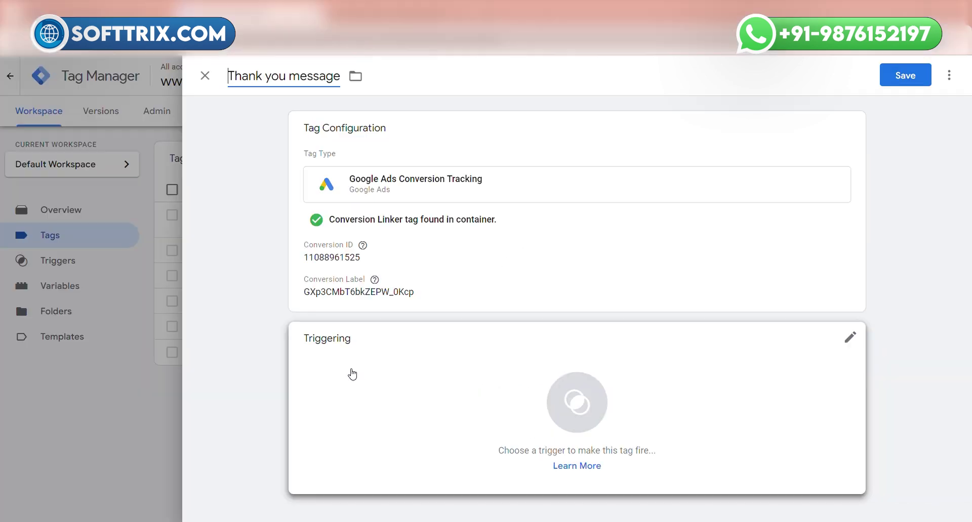
Step: Add a new Element Visibility trigger to the tag using the CSS Selector selection method
left_click(117, 258)
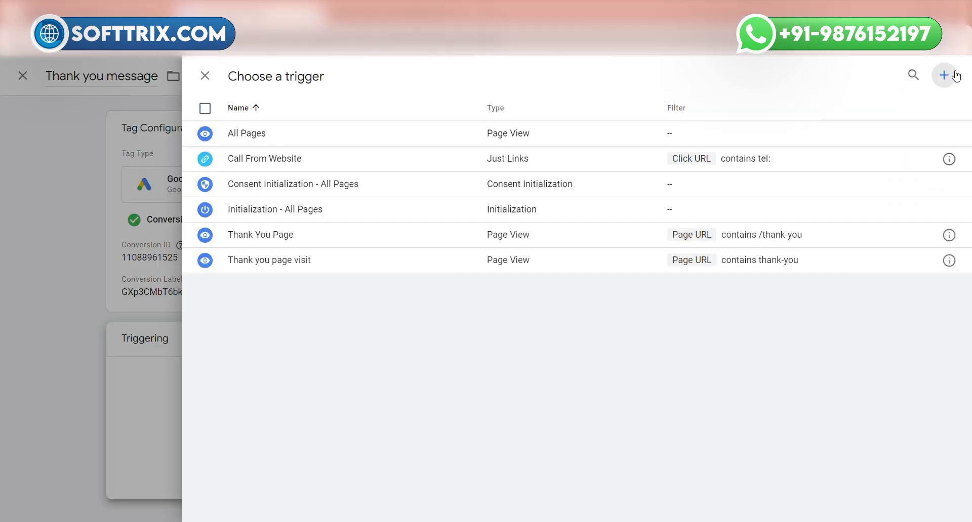
left_click(942, 75)
left_click(432, 185)
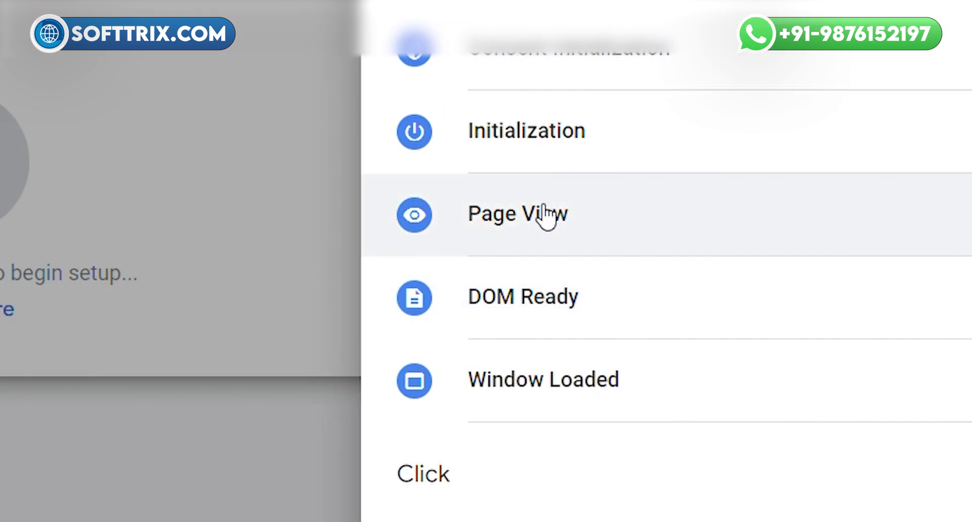
left_click(589, 376)
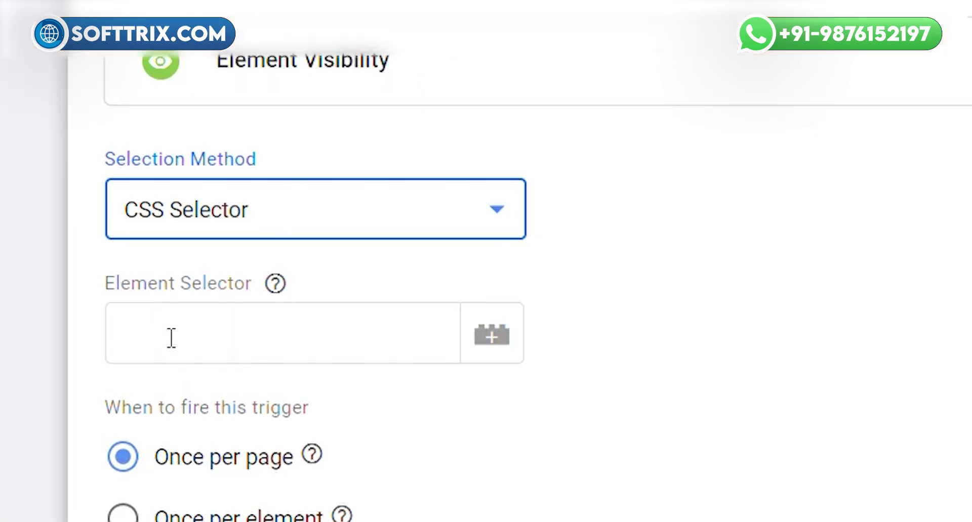
left_click(171, 338)
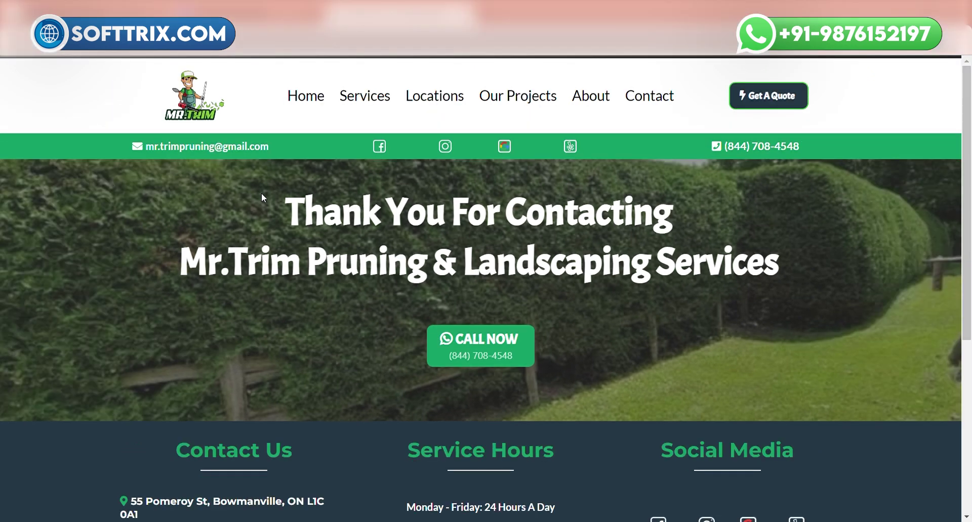
Step: Inspect the 'Thank You For Contacting' heading and copy its <strong> element's CSS selector
left_click_drag(278, 206, 550, 209)
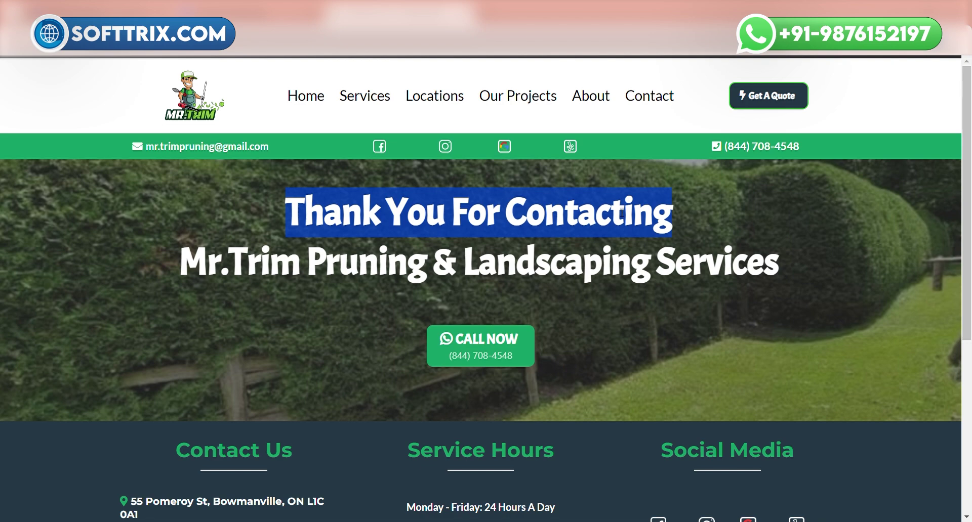
left_click_drag(266, 202, 643, 212)
right_click(638, 203)
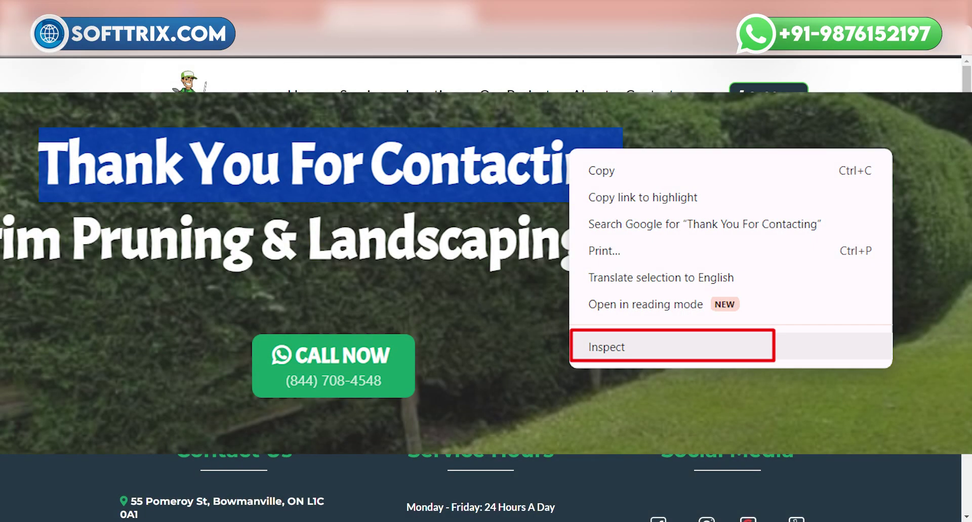
left_click(701, 336)
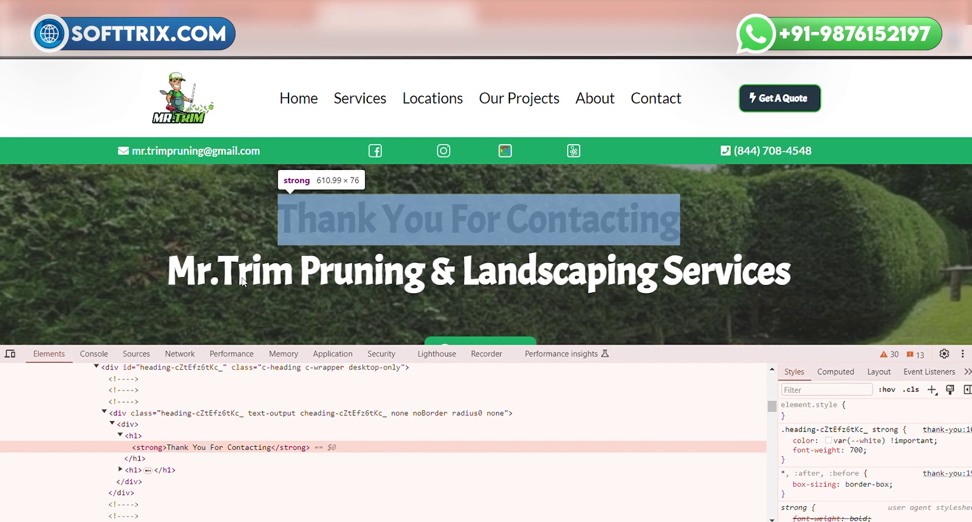
right_click(291, 431)
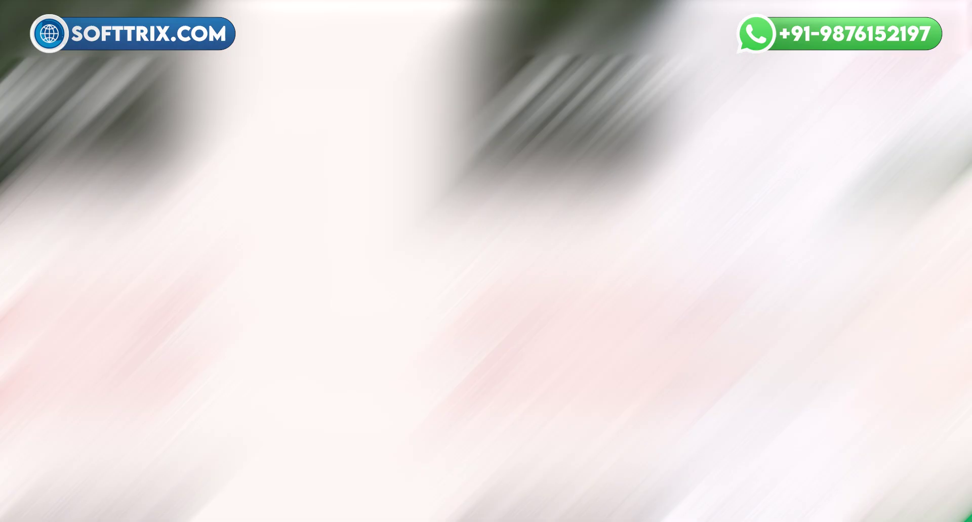
mouse_move(330, 189)
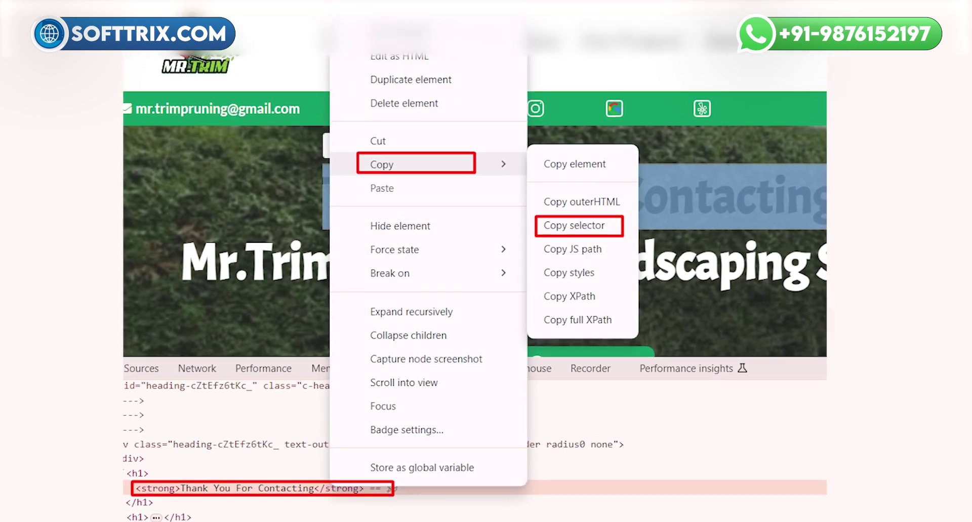
left_click(573, 229)
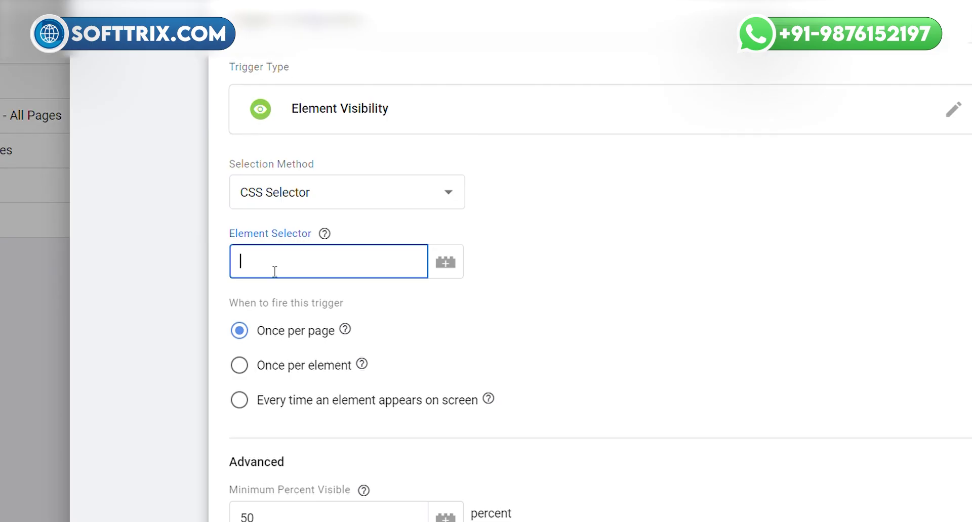
Step: Paste the selector, name the trigger 'Thank you message', and save the trigger and tag
key("ctrl+v")
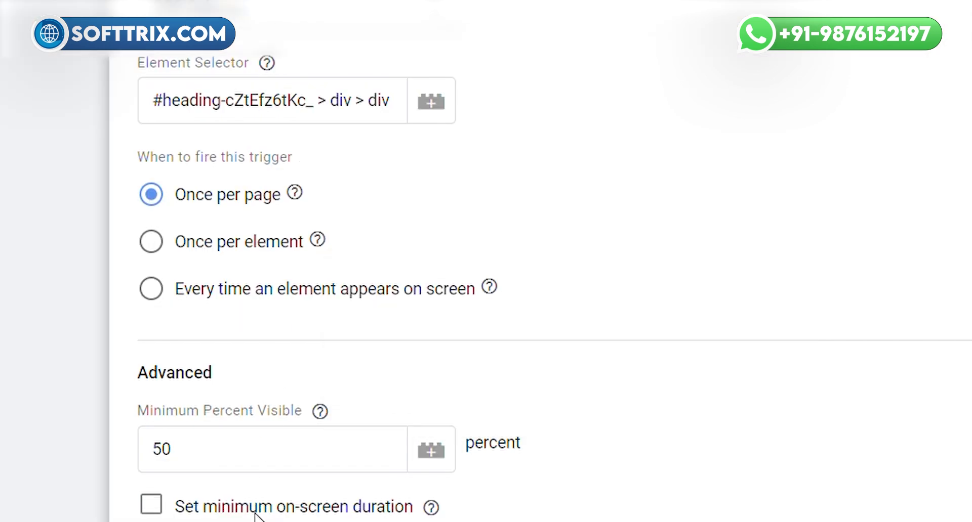
left_click(293, 81)
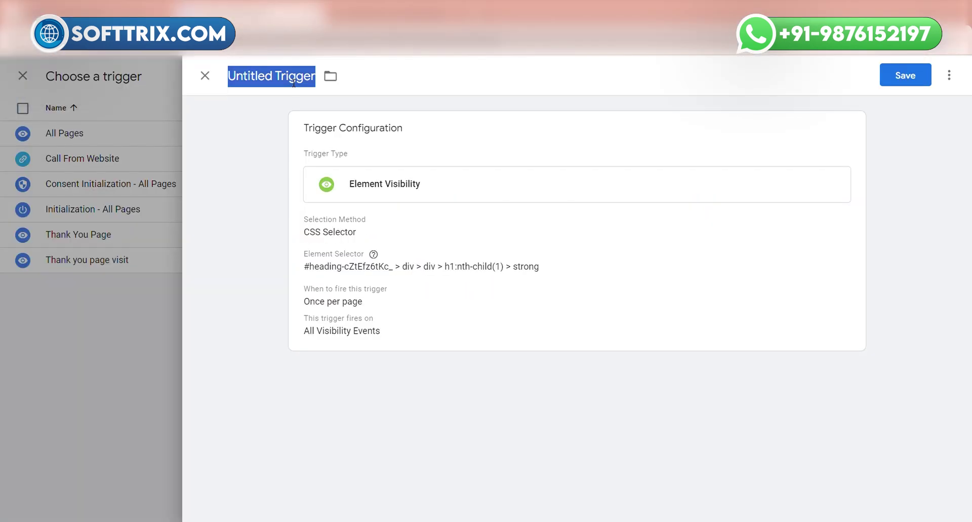
type("Thank you message")
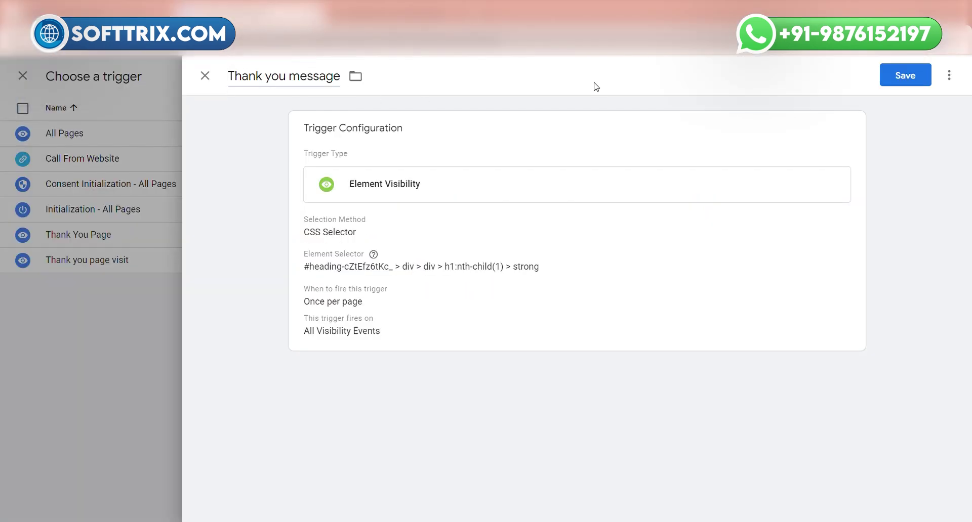
left_click(907, 87)
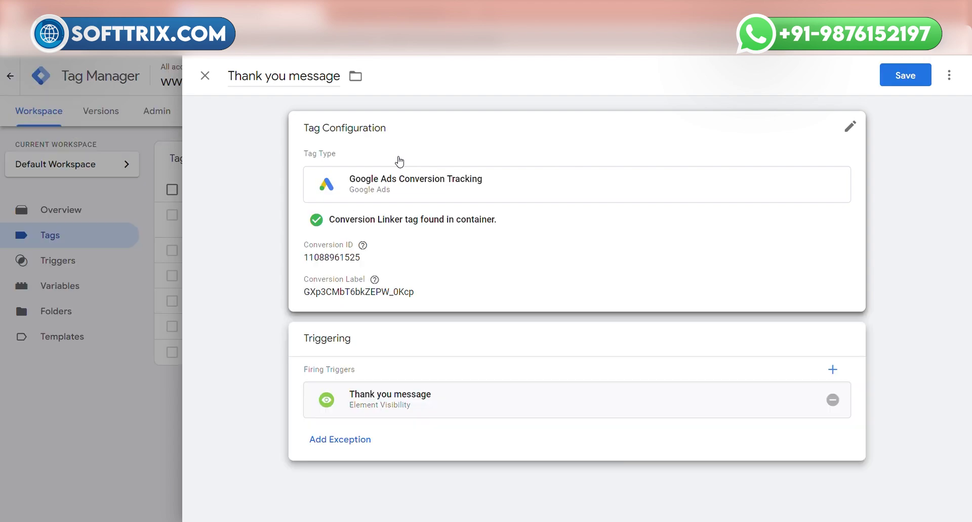
left_click(894, 89)
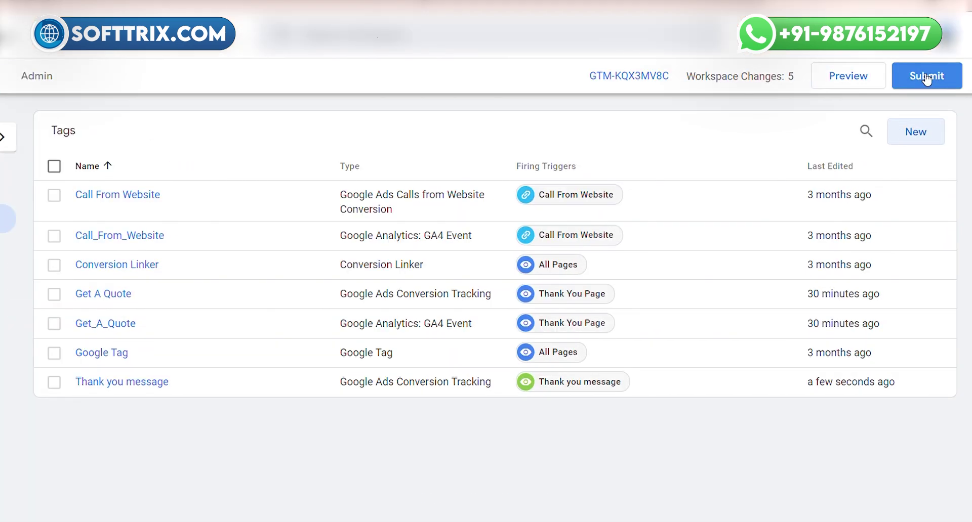
Step: Publish the container as Version 6 without a description and return to the workspace overview
left_click(926, 78)
left_click(926, 76)
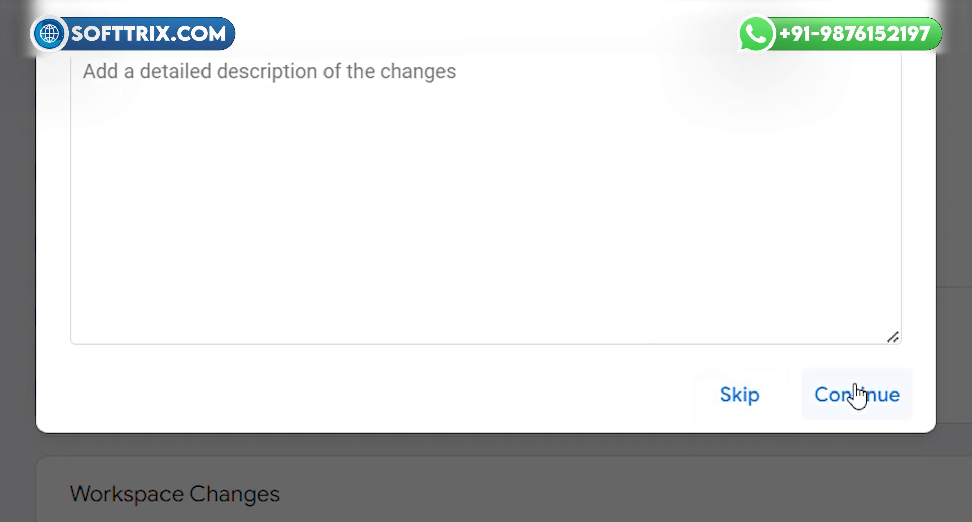
left_click(857, 395)
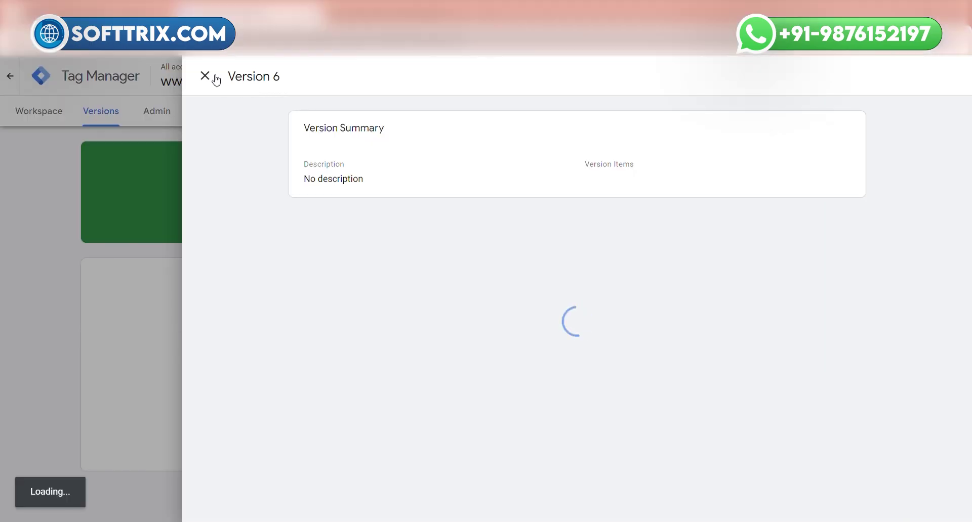
left_click(215, 76)
left_click(51, 116)
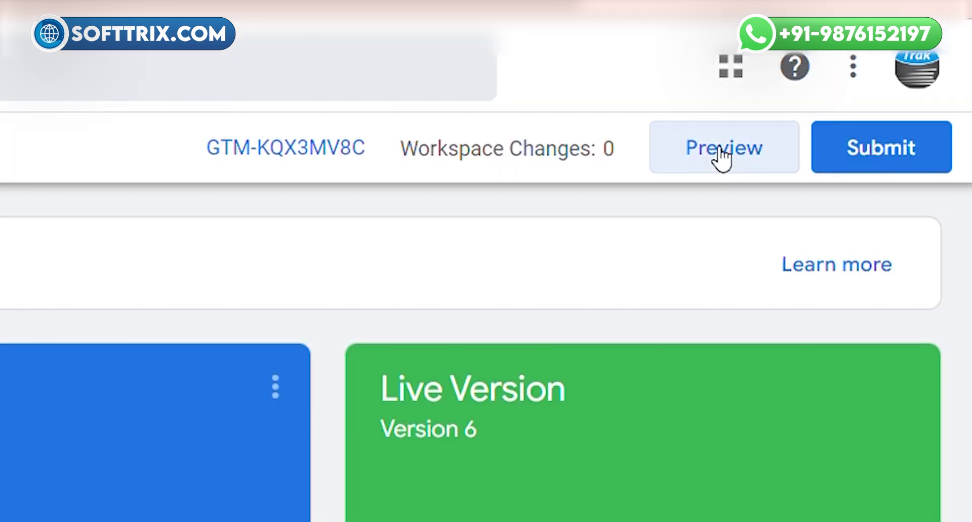
Step: Preview the container on the mrtrimpruning.com /thank-you page in Tag Assistant and open the debug summary
left_click(720, 152)
left_click(298, 349)
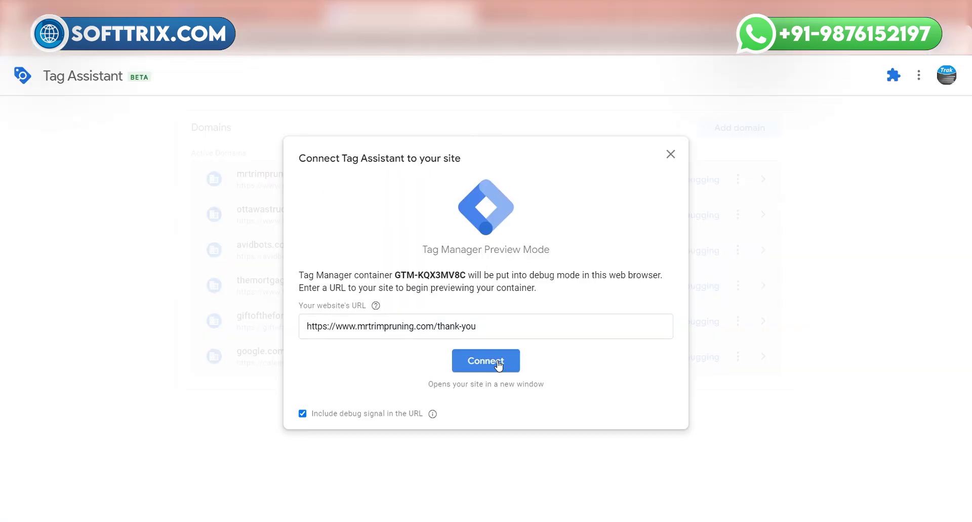
left_click(498, 364)
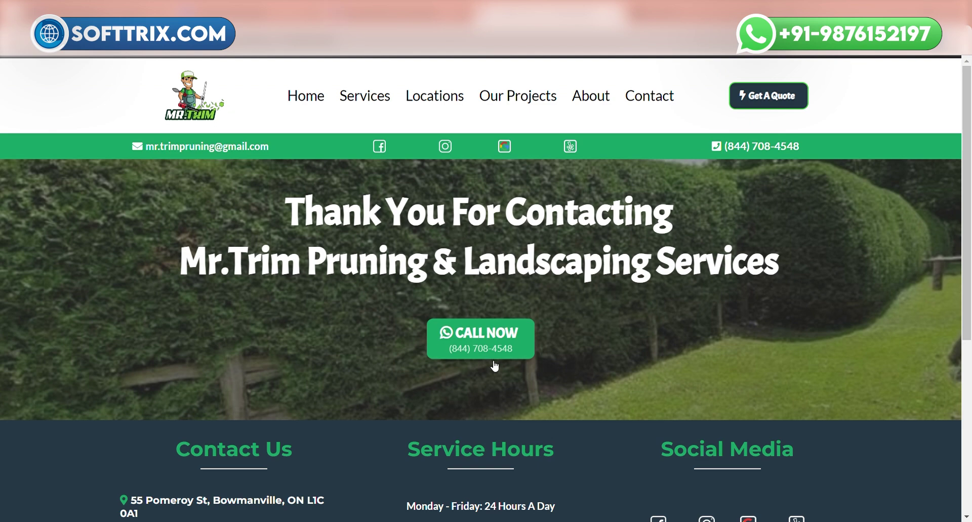
left_click_drag(281, 224, 442, 231)
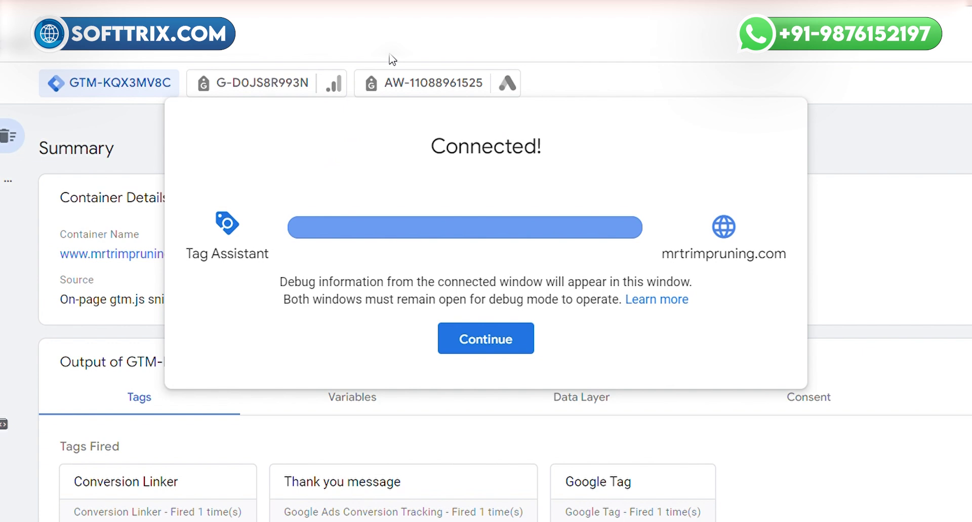
left_click(496, 346)
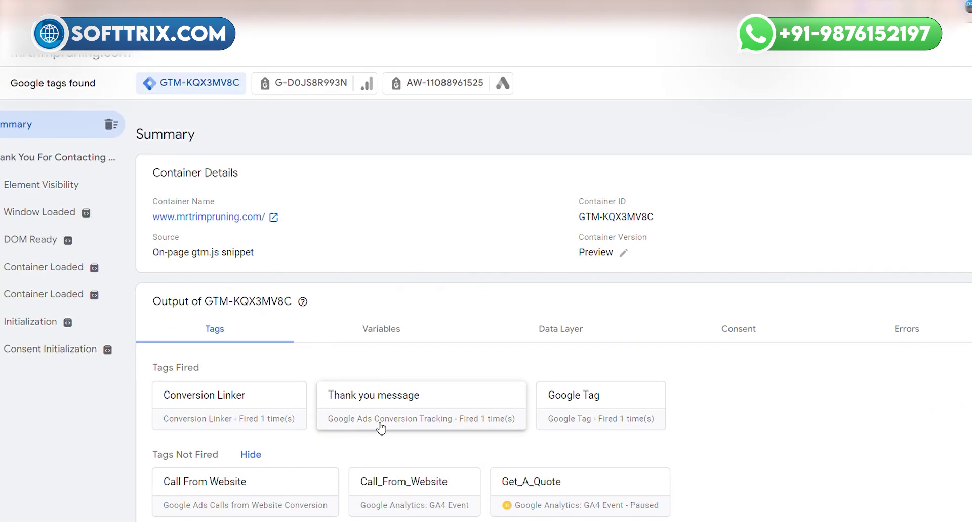